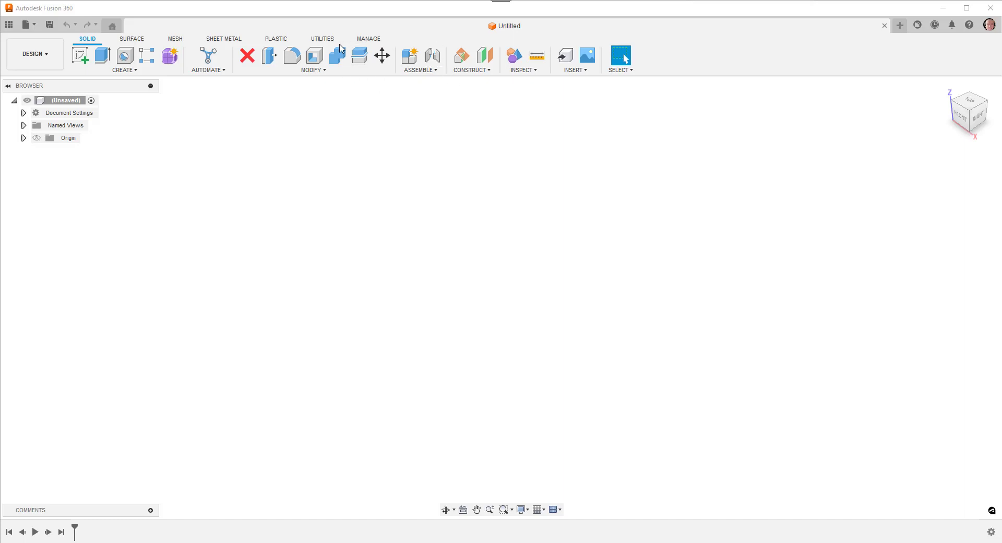
# - Switch the ribbon to the Sheet Metal tools for the new, empty design
pyautogui.click(226, 40)
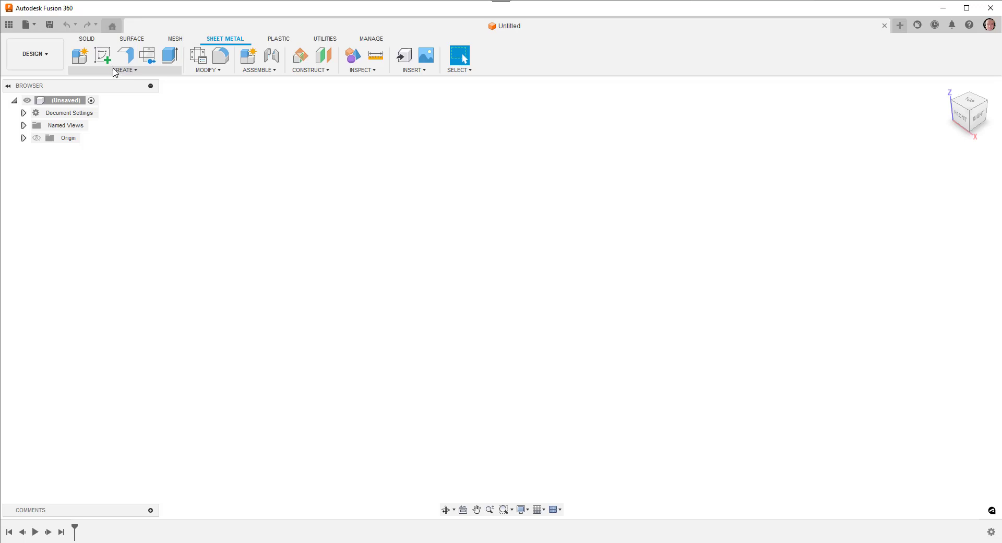
# - Create a new sheet-metal component and start a sketch on the XY ground plane
pyautogui.click(80, 55)
pyautogui.click(942, 285)
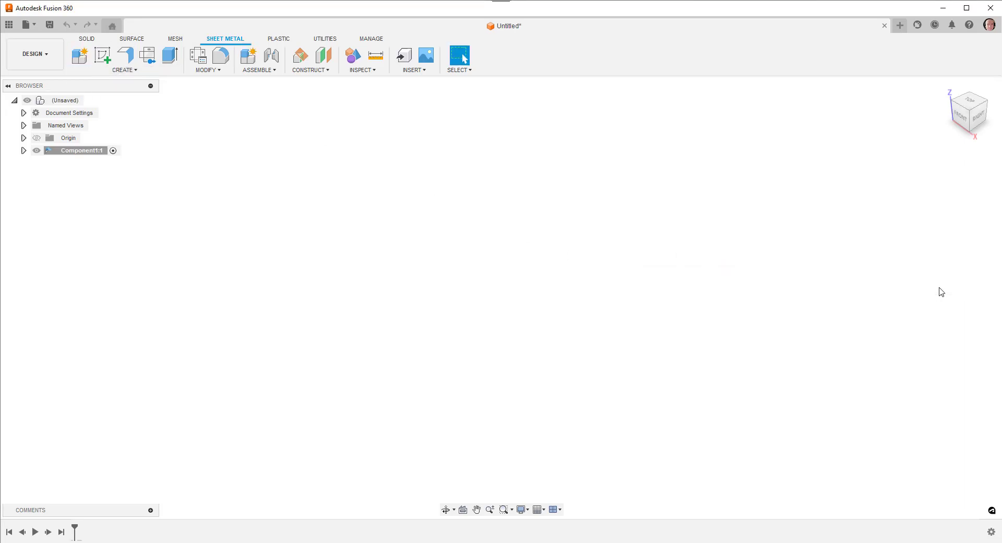
pyautogui.click(103, 55)
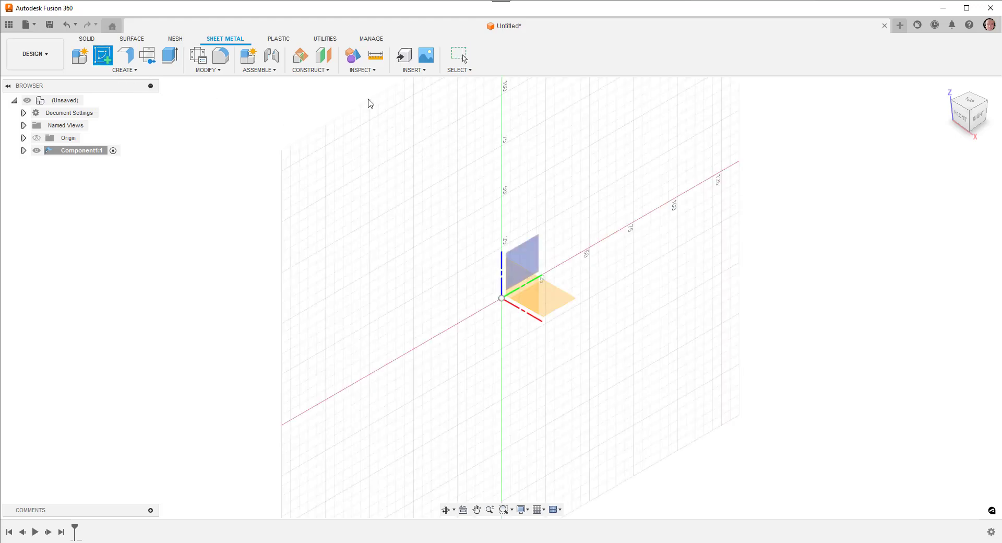
pyautogui.click(569, 293)
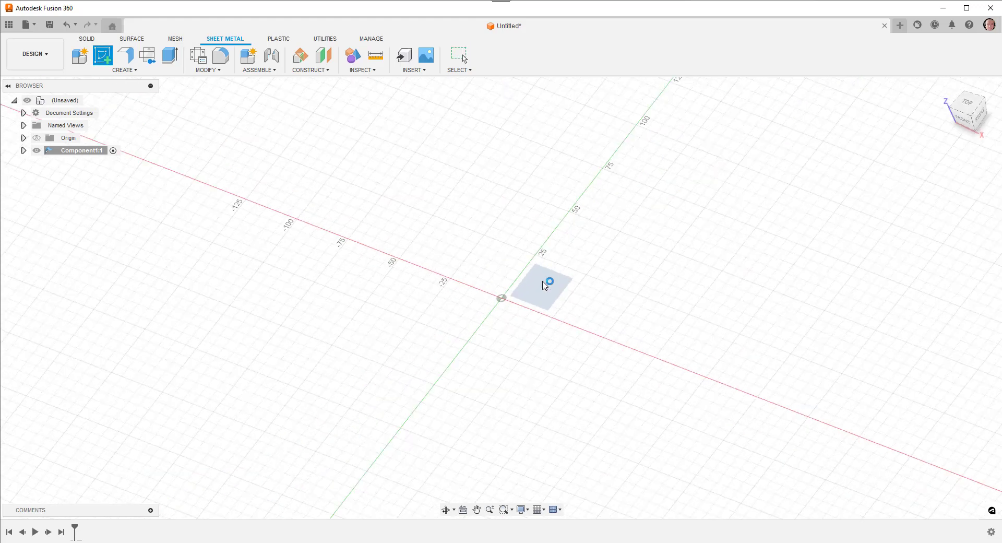
# - Draw a 150 × 100 mm center rectangle at the origin and finish the sketch
pyautogui.click(134, 70)
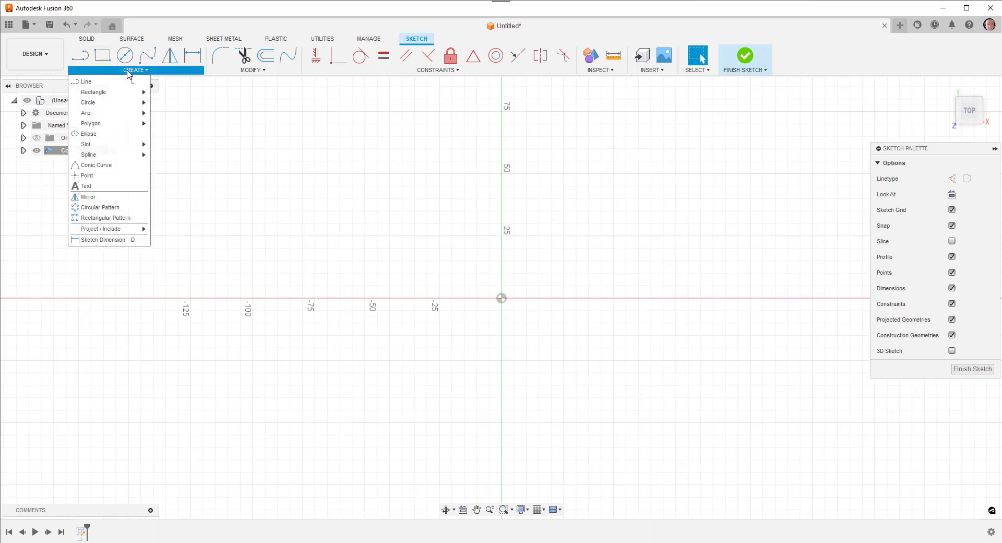
pyautogui.moveTo(114, 94)
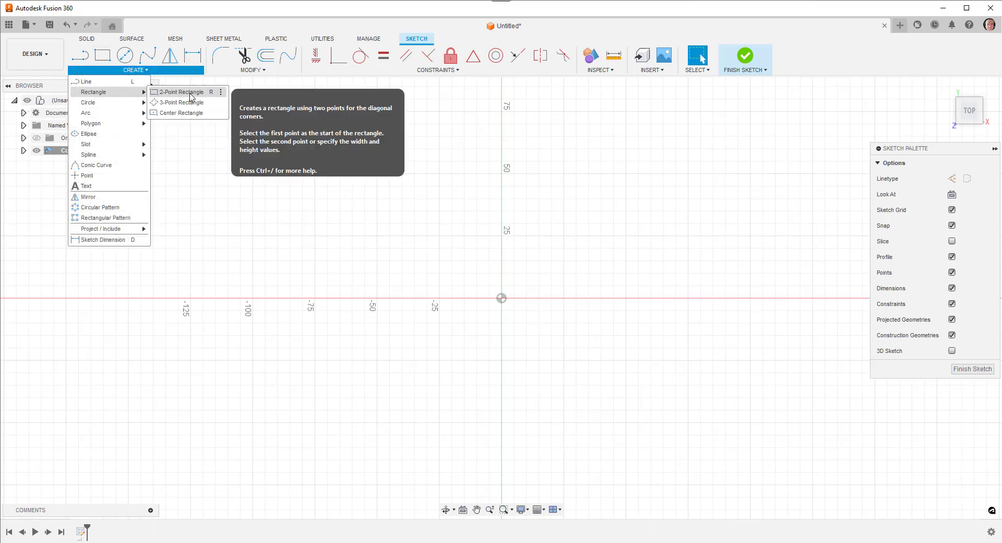
pyautogui.click(188, 118)
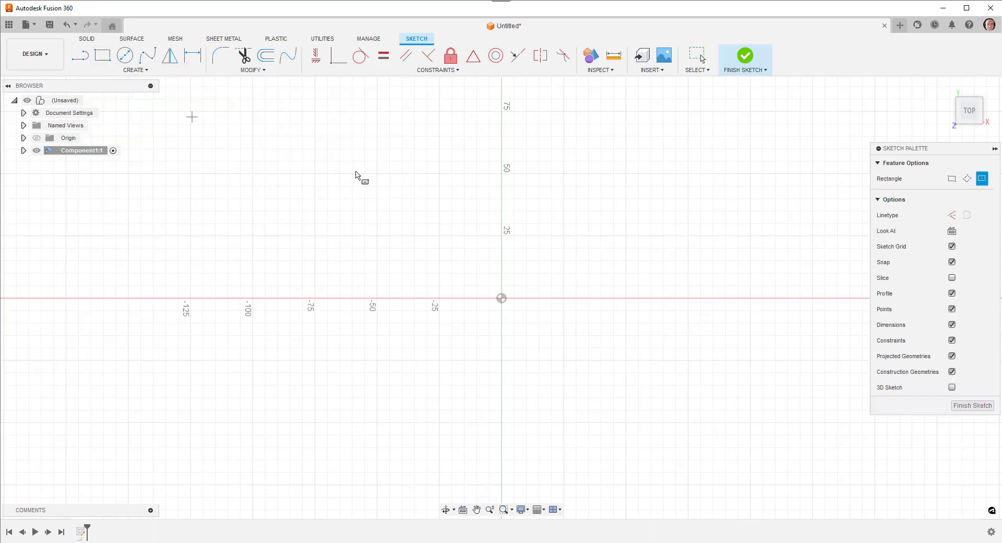
pyautogui.click(501, 298)
pyautogui.write('40')
pyautogui.press('Tab')
pyautogui.write('4')
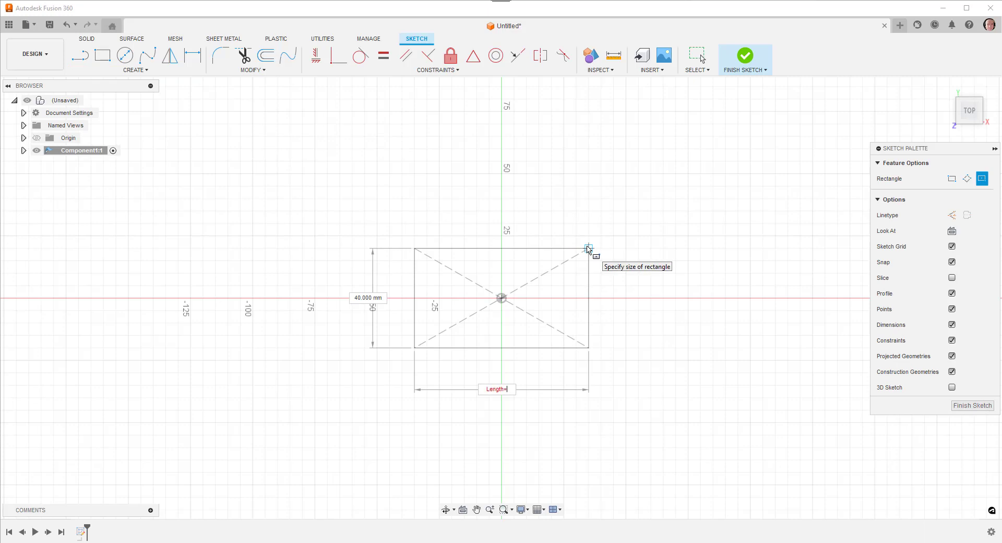
pyautogui.write('150')
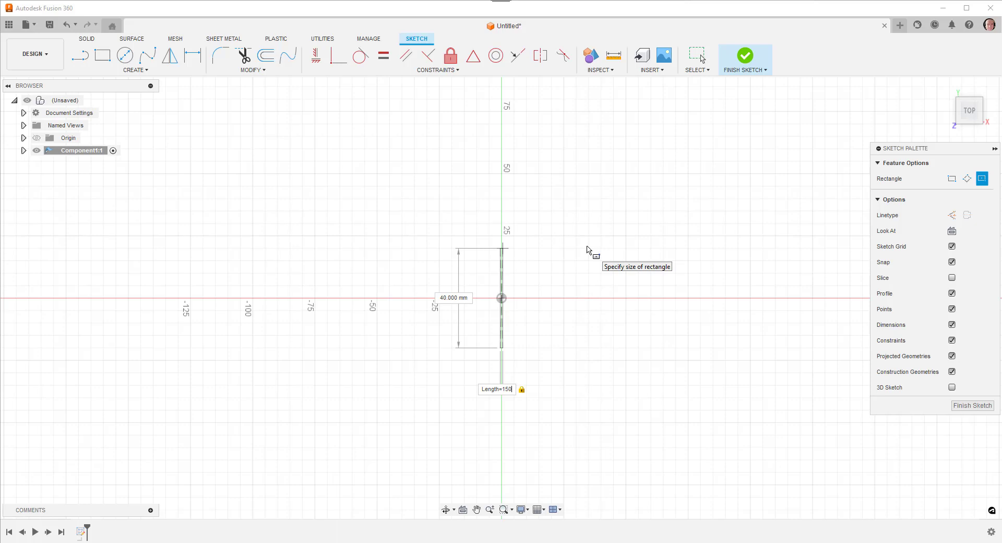
pyautogui.press('Tab')
pyautogui.write('W')
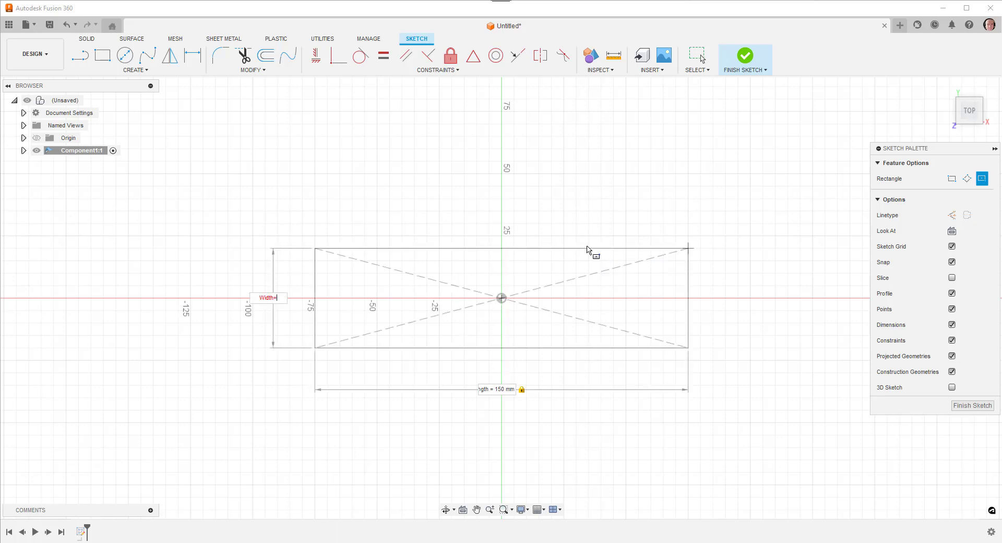
pyautogui.write('idth=100')
pyautogui.press('Return')
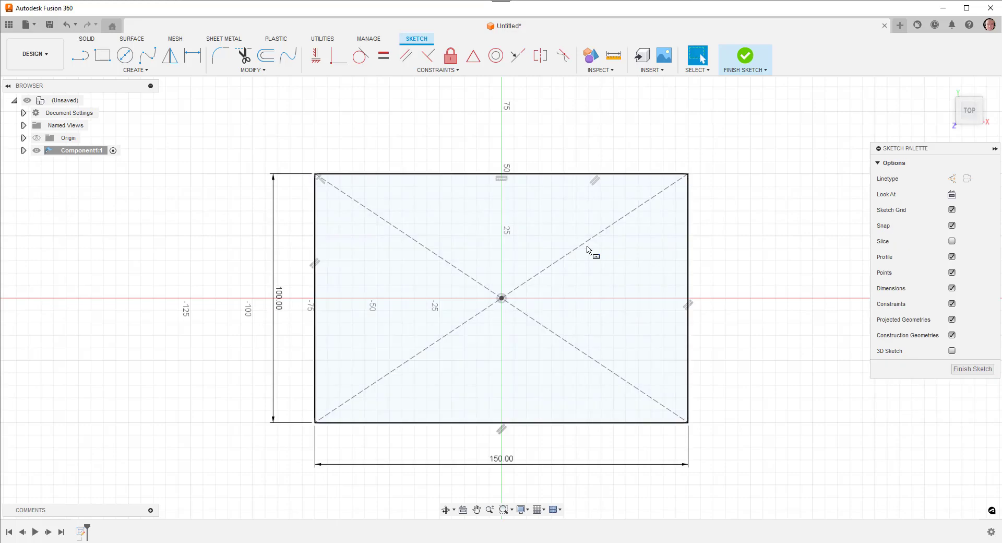
pyautogui.click(758, 59)
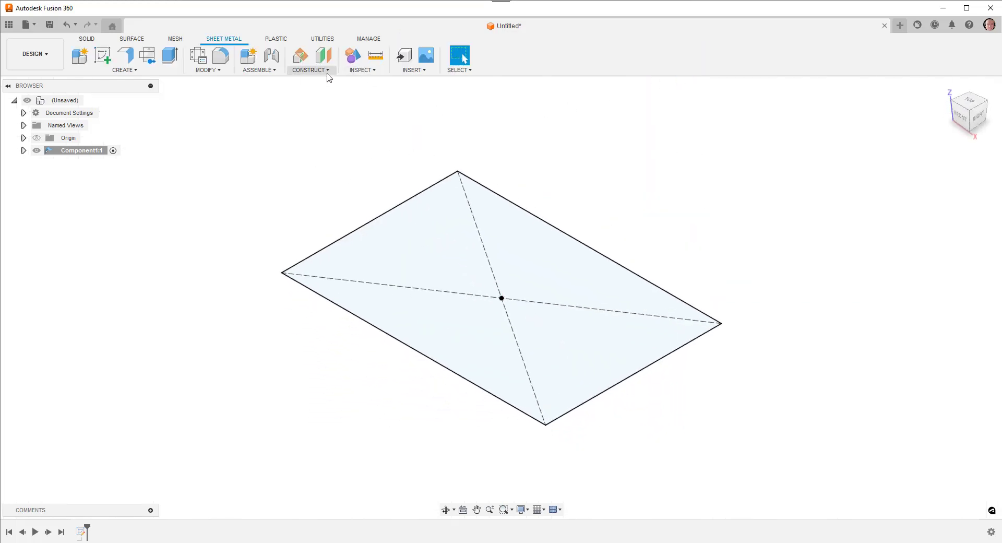
# - Add Plane1 offset 200 mm from the ground plane, fit the view and select it
pyautogui.click(327, 73)
pyautogui.click(302, 81)
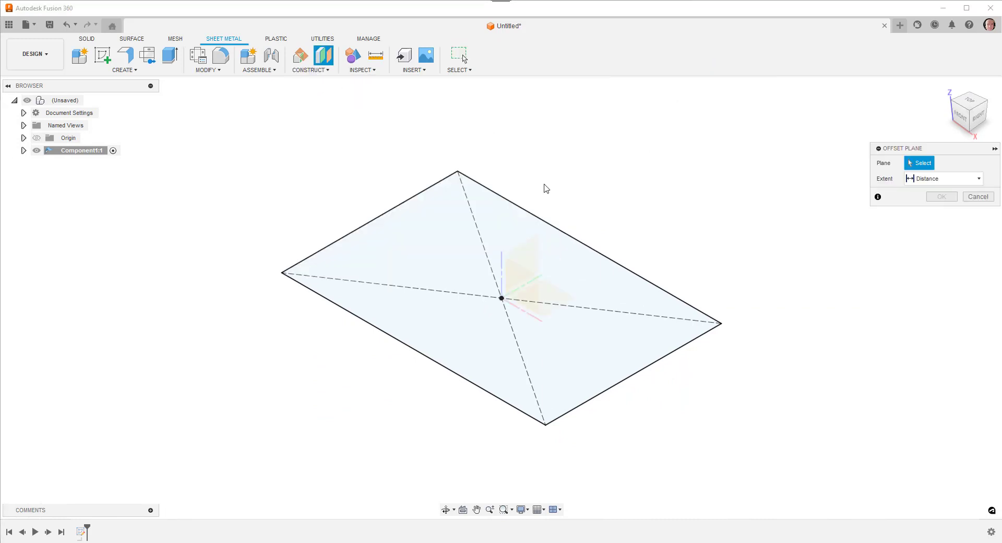
pyautogui.click(561, 296)
pyautogui.write('2')
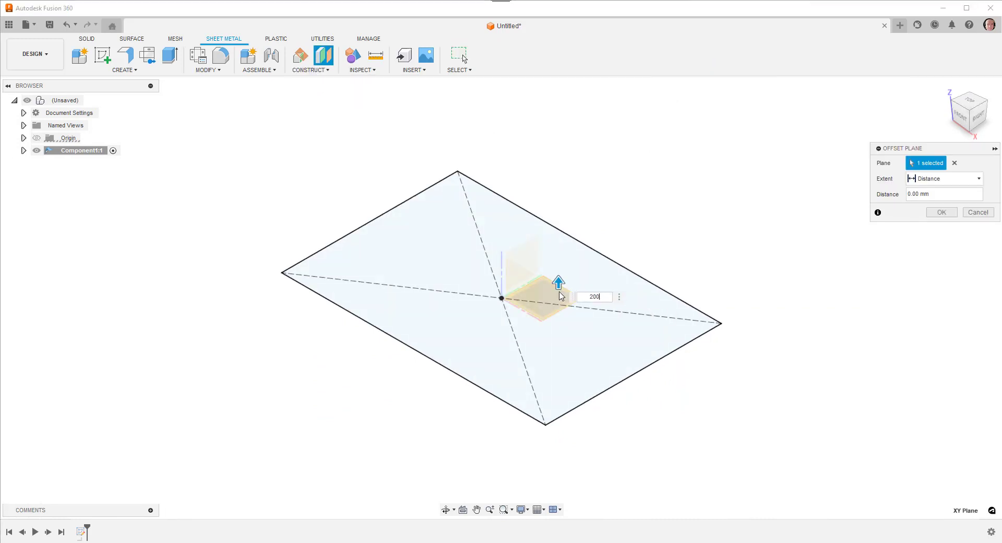
pyautogui.write('00')
pyautogui.press('Return')
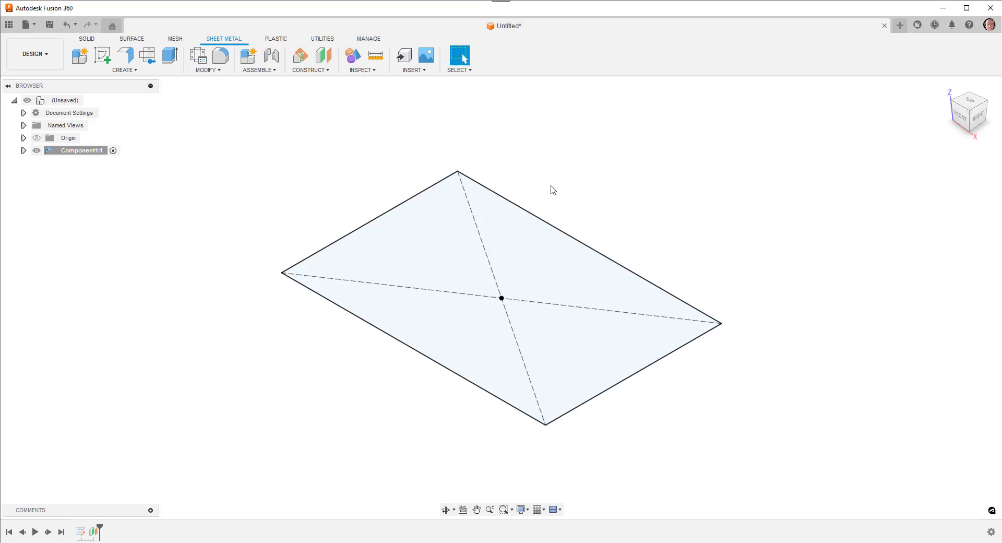
pyautogui.press('F6')
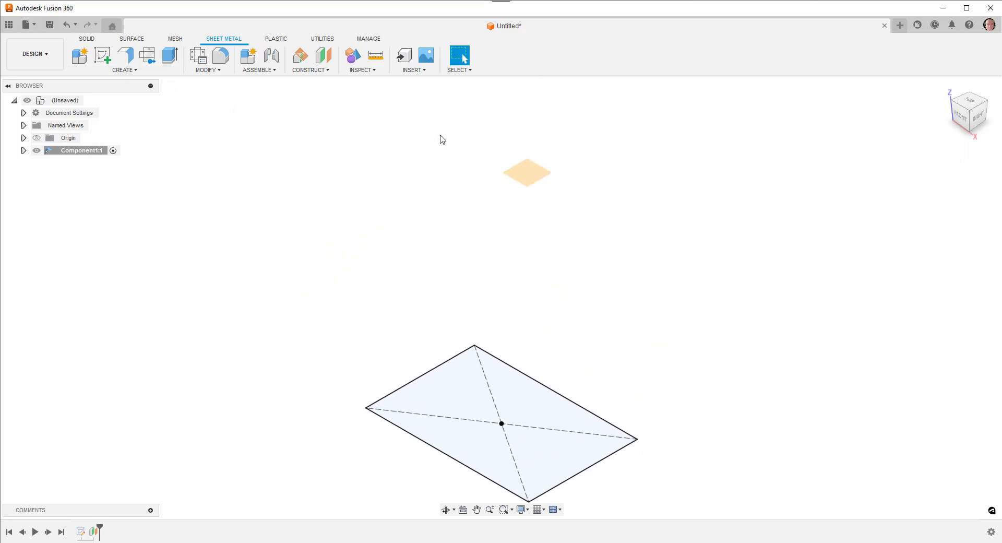
pyautogui.click(533, 173)
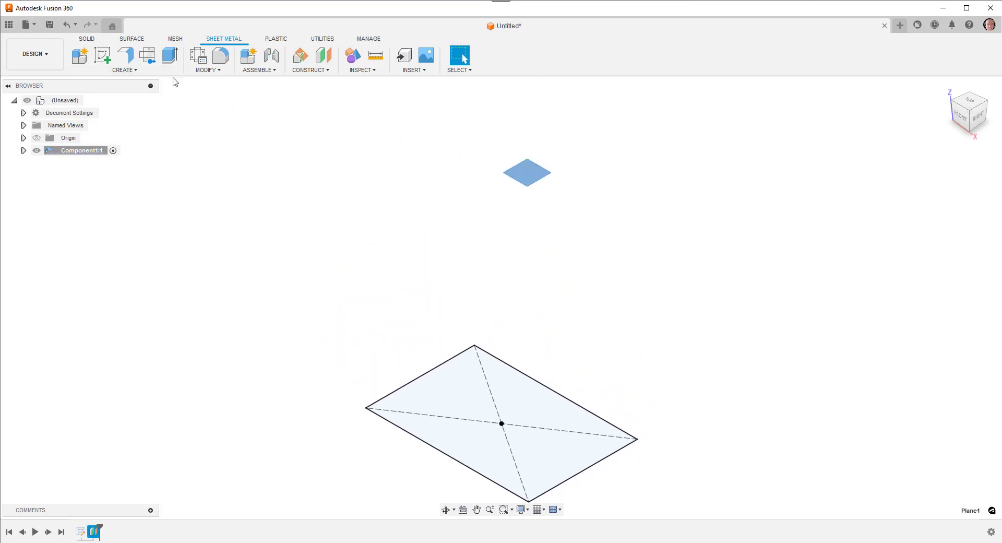
# - Sketch a 75 mm diameter circle centred on the origin on Plane1 and finish the sketch
pyautogui.click(107, 56)
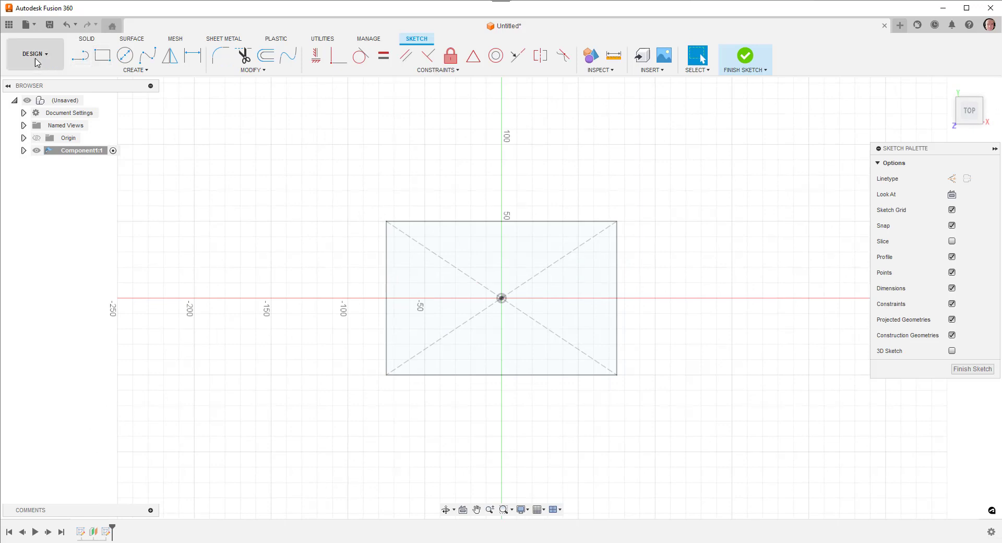
pyautogui.click(126, 54)
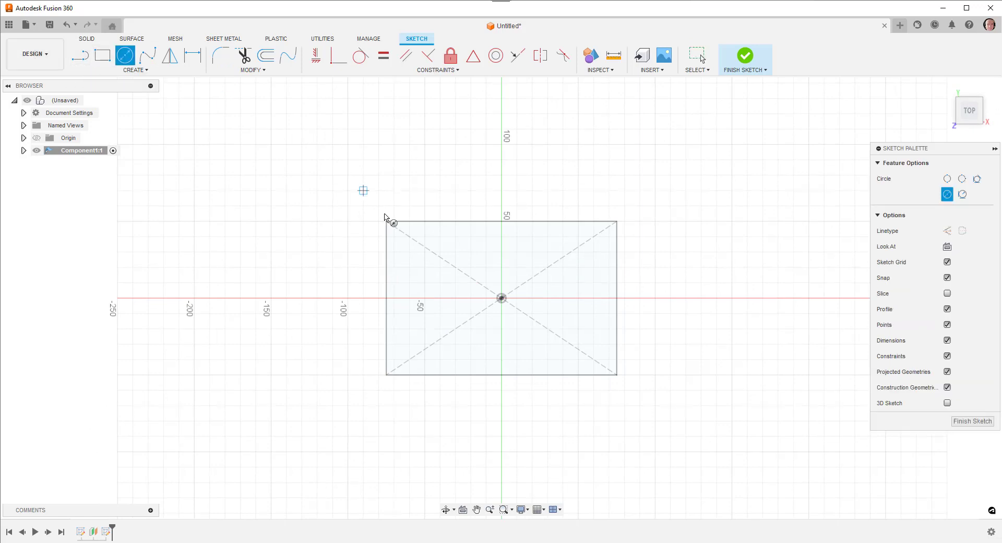
pyautogui.click(501, 298)
pyautogui.write('Diameter')
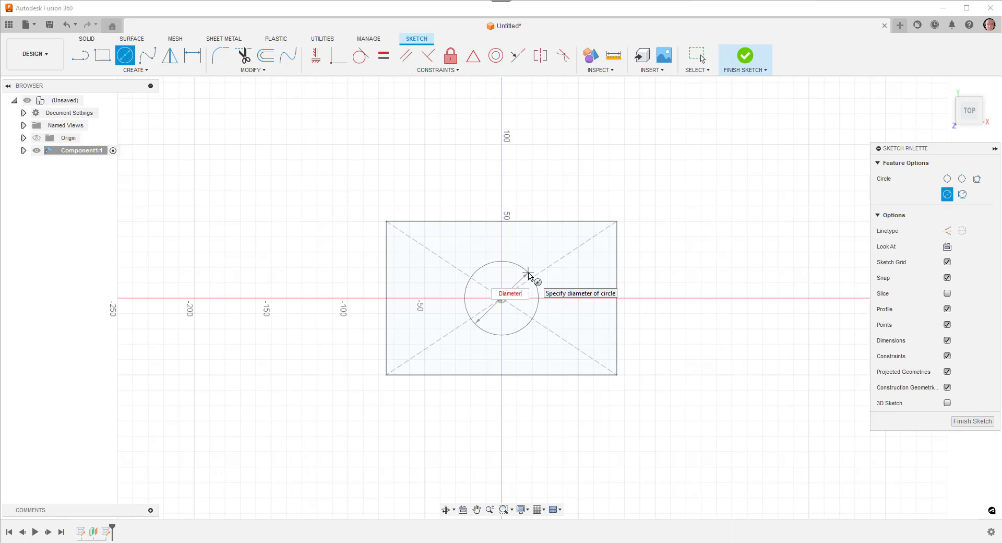
pyautogui.write('=')
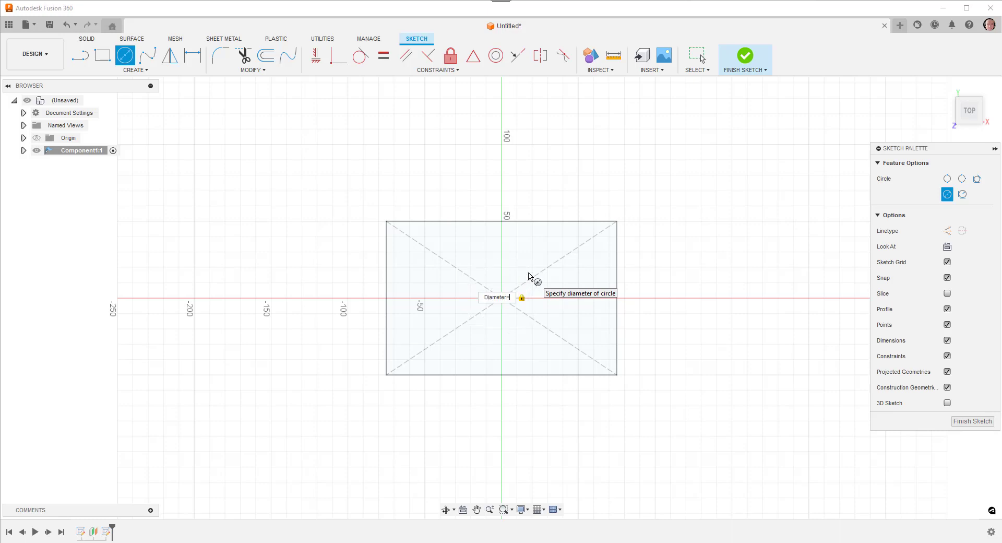
pyautogui.write('75')
pyautogui.press('Return')
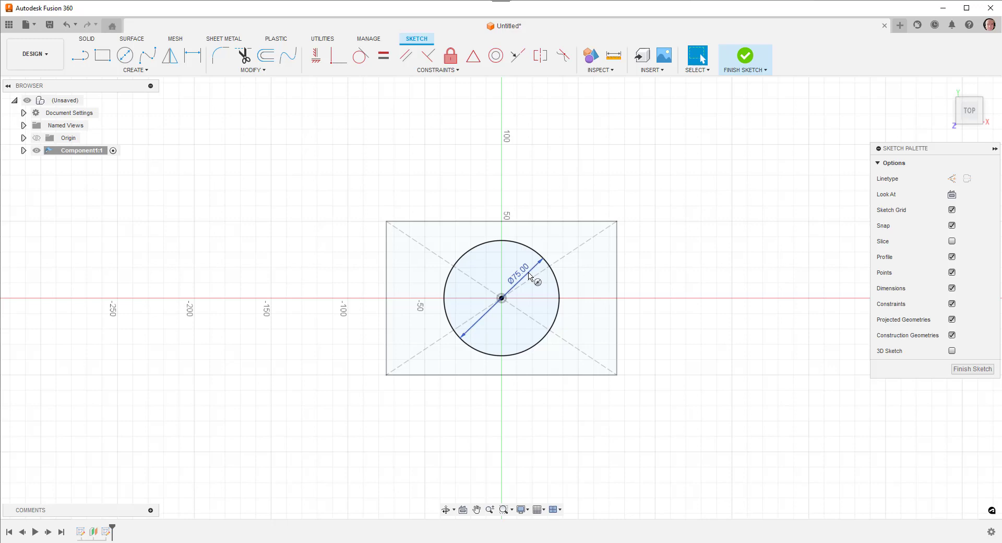
pyautogui.click(746, 58)
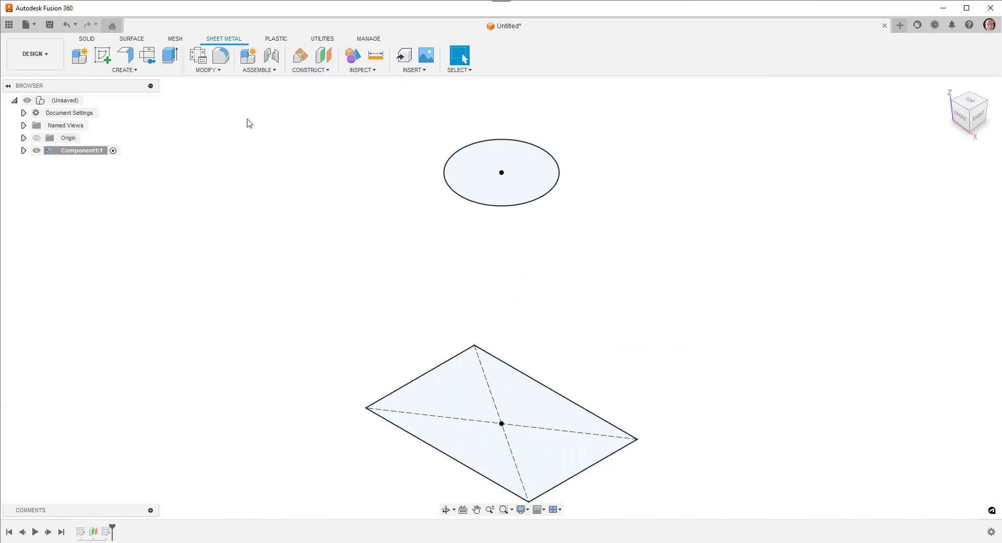
# - Create a lofted flange between the 150 × 100 mm rectangle and the 75 mm circle
pyautogui.click(125, 55)
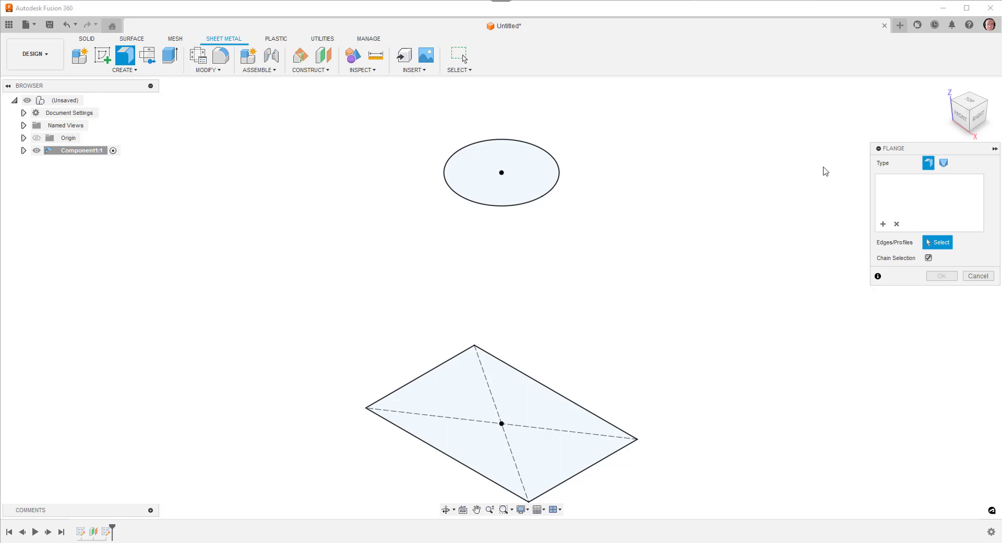
pyautogui.click(944, 162)
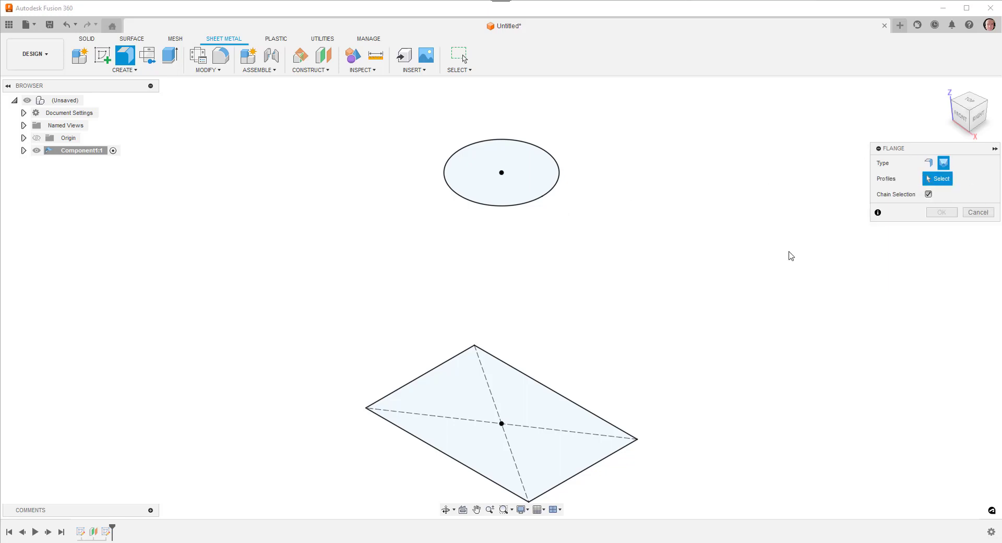
pyautogui.click(423, 446)
pyautogui.click(510, 207)
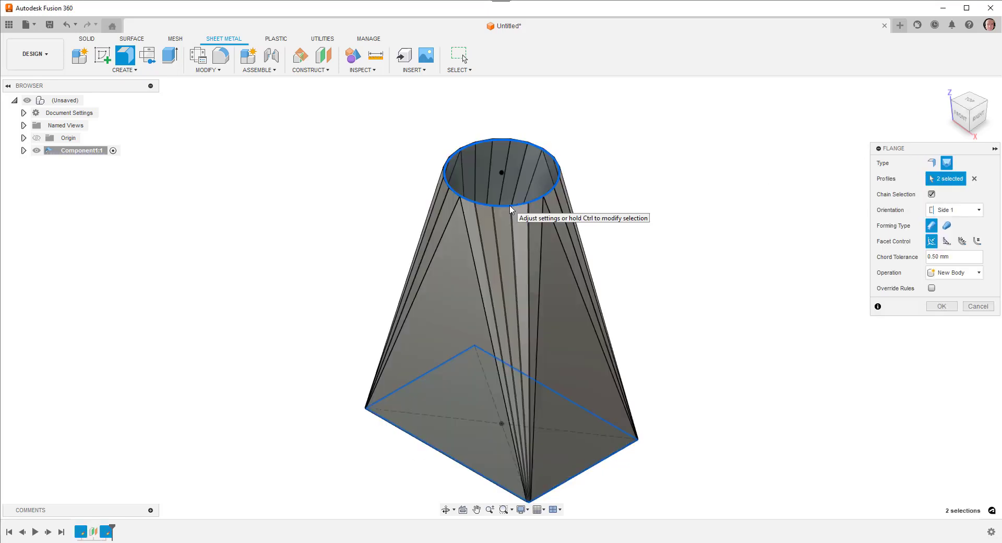
pyautogui.click(934, 307)
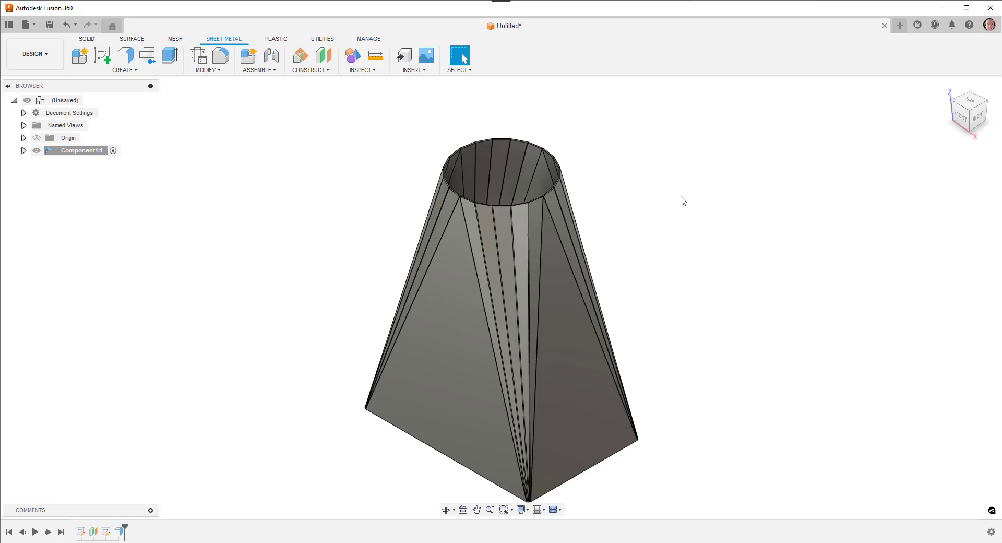
# - Select the front-left triangular face of the square-to-round transition
pyautogui.click(450, 357)
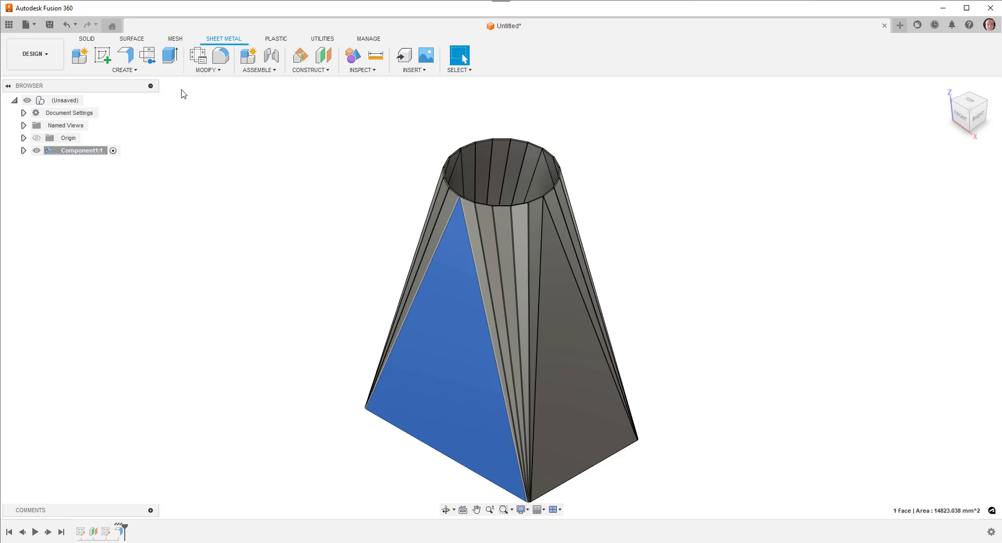
# - Create a flat pattern from the selected face, then finish flat-pattern mode after its alignment error
pyautogui.click(149, 57)
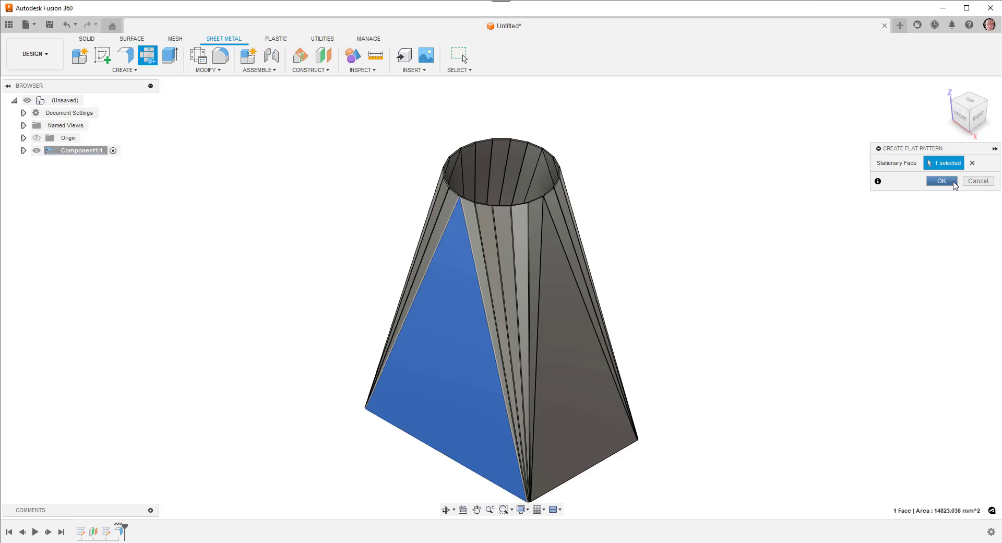
pyautogui.click(943, 182)
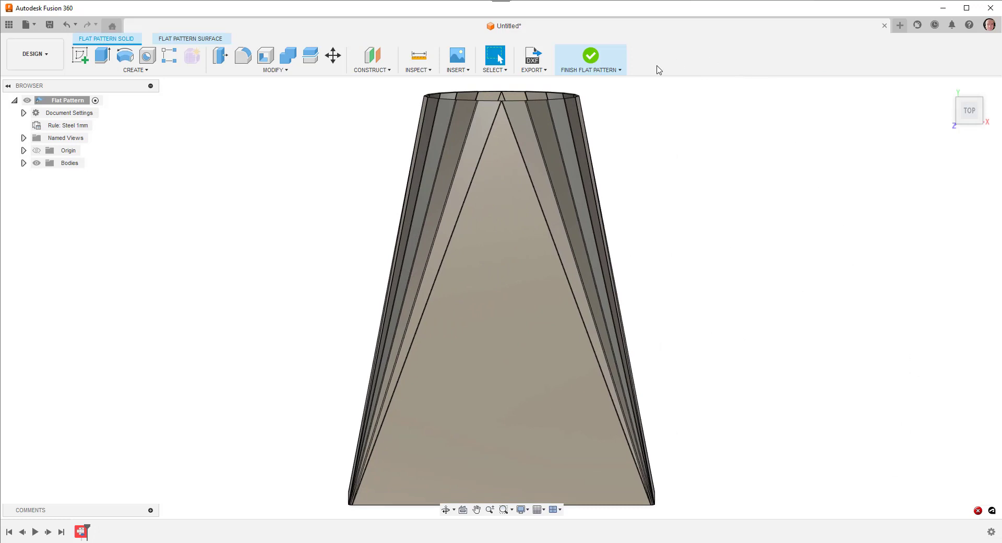
pyautogui.click(589, 61)
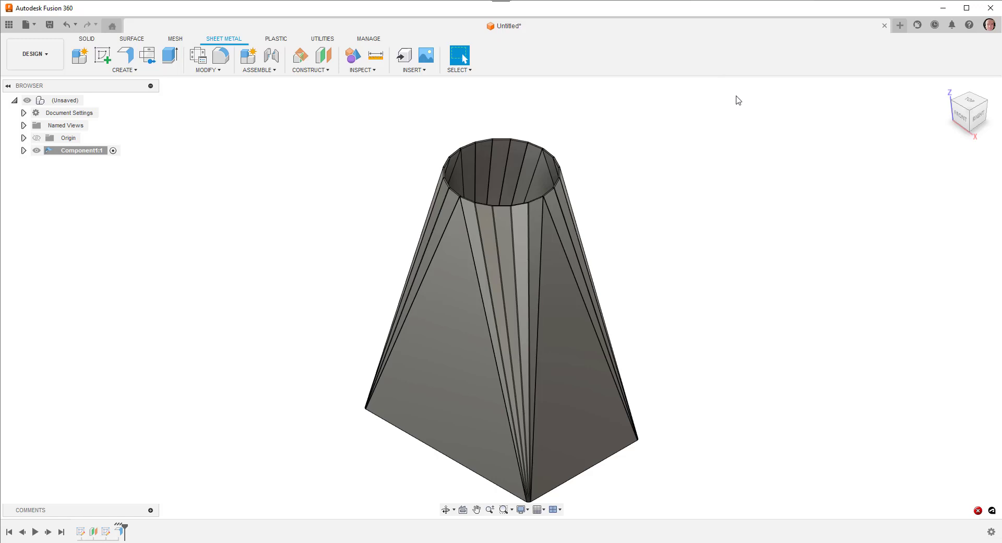
# - Start a rip from the top rim vertex to a point on the base edge
pyautogui.click(221, 71)
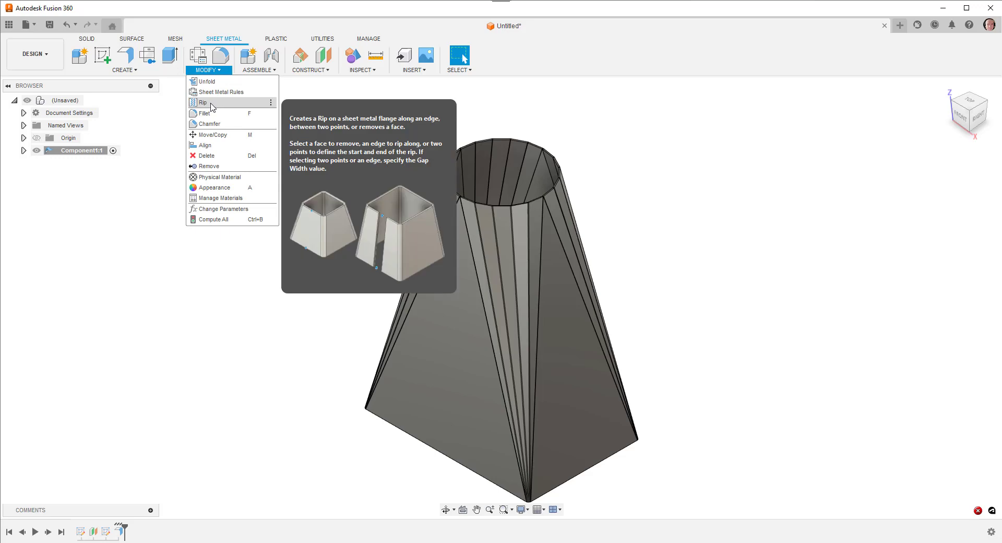
pyautogui.click(204, 102)
pyautogui.scroll(3, 464, 208)
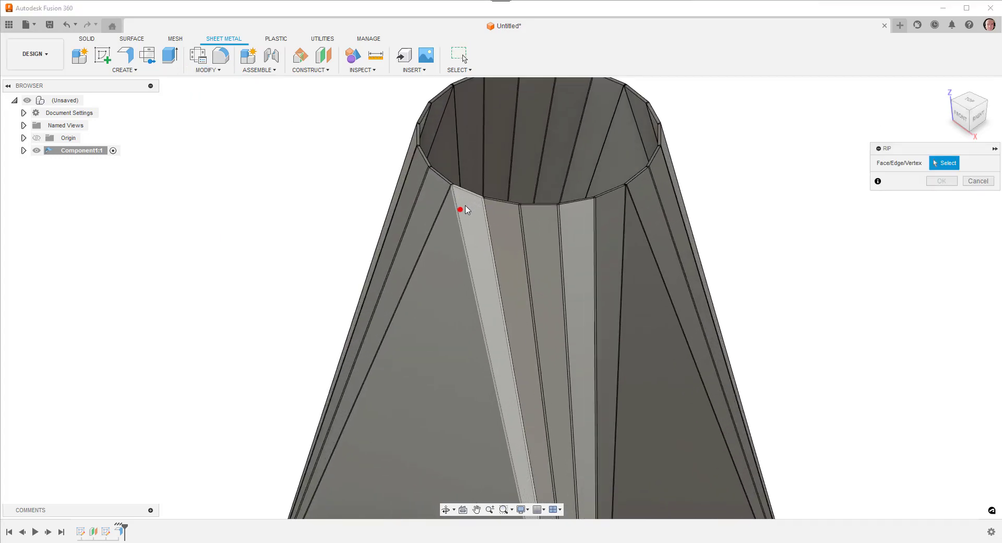
pyautogui.scroll(6, 466, 209)
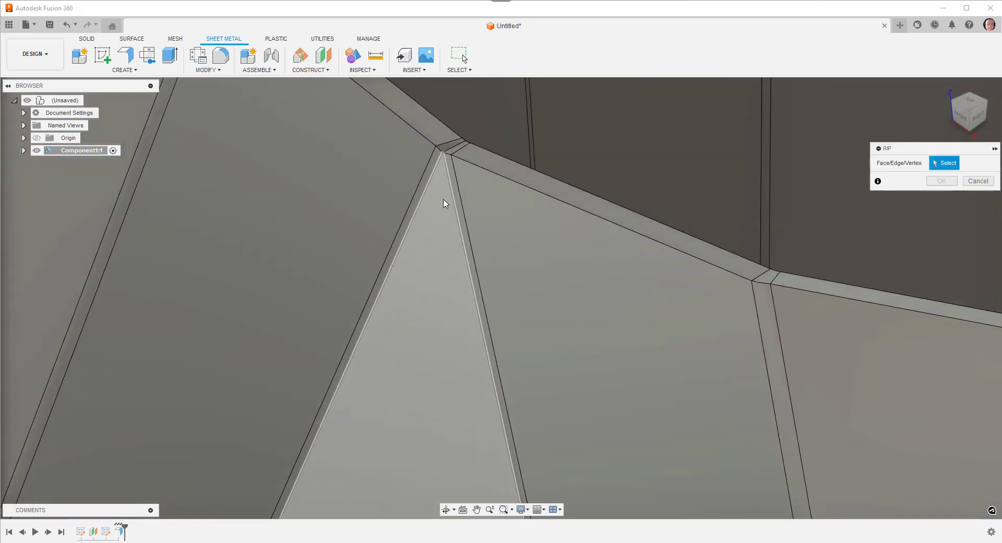
pyautogui.click(444, 156)
pyautogui.scroll(-10, 478, 249)
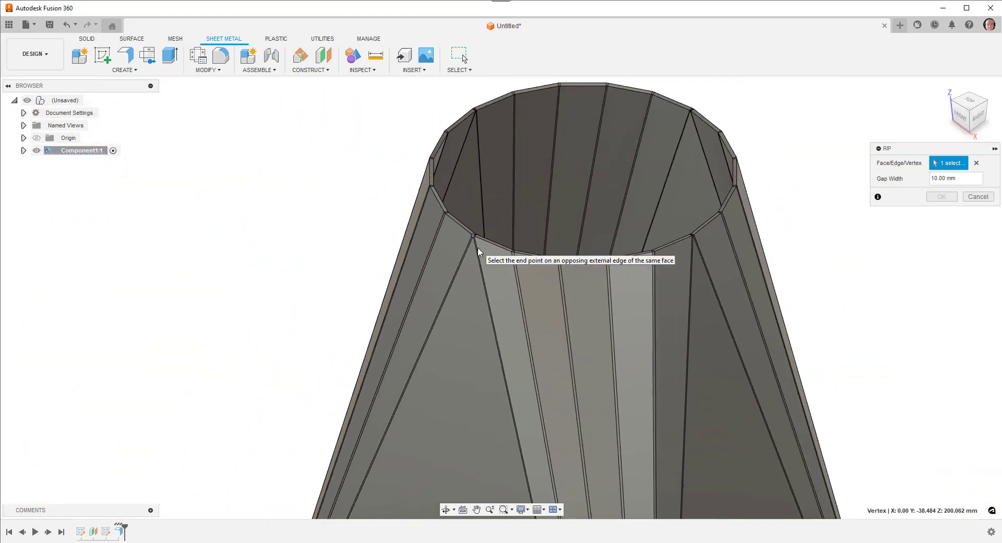
pyautogui.scroll(-5, 478, 251)
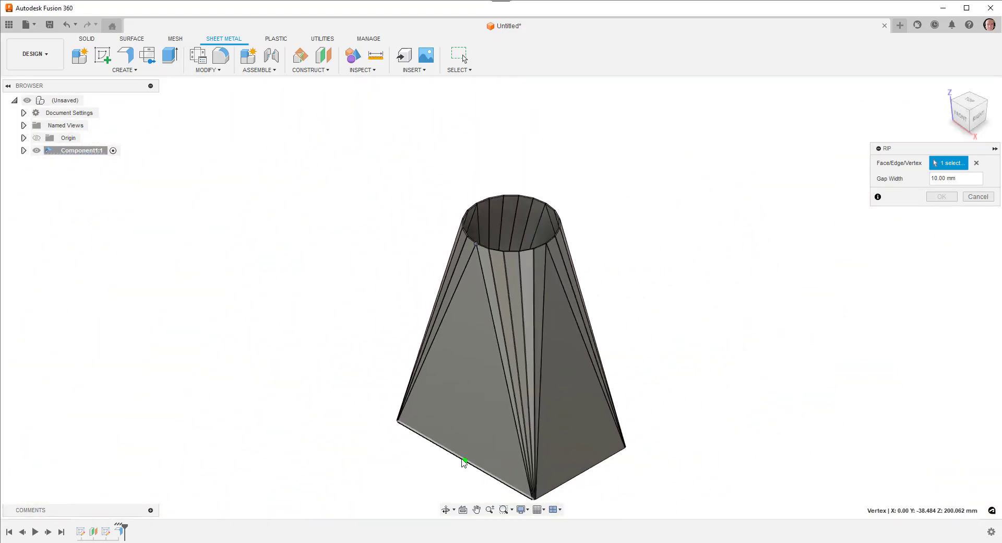
pyautogui.click(465, 463)
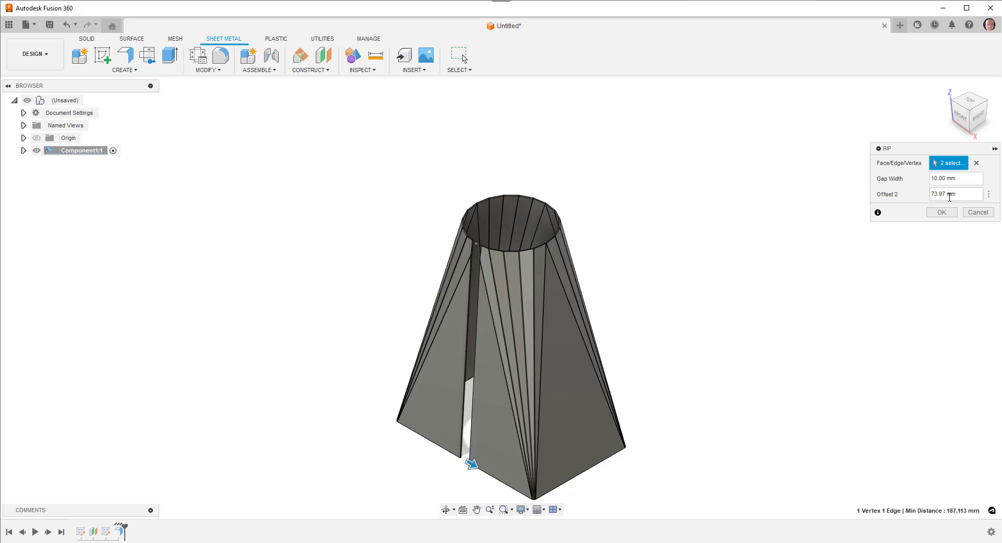
# - Set the rip gap width to 1.00 mm by measuring two vertices across the sheet edge
pyautogui.click(900, 184)
pyautogui.write('20')
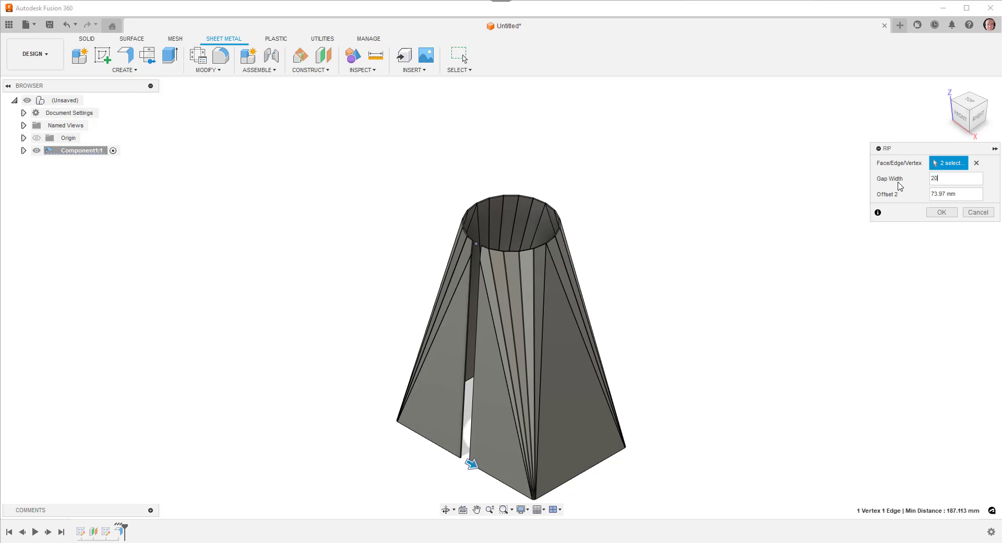
pyautogui.click(988, 179)
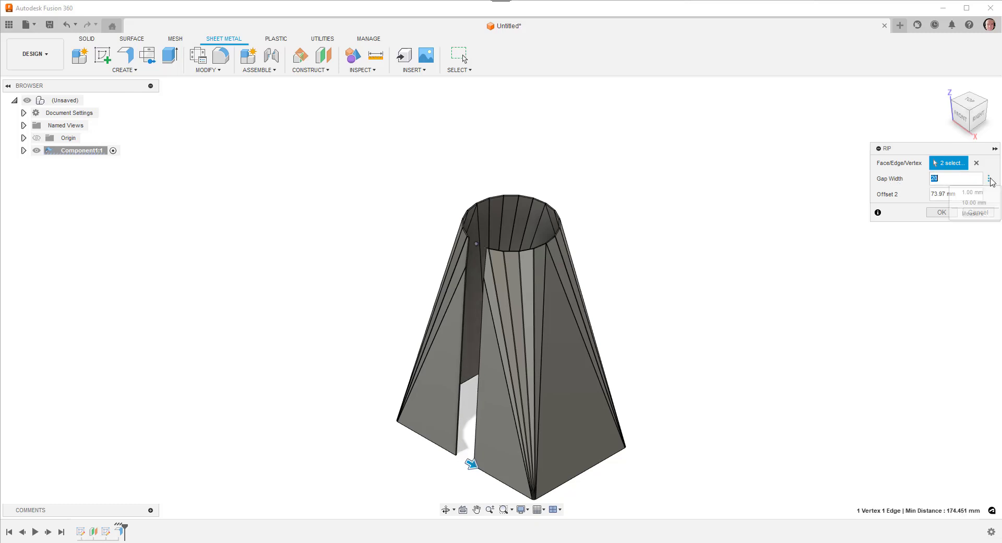
pyautogui.click(974, 213)
pyautogui.scroll(3, 472, 239)
pyautogui.scroll(5, 472, 236)
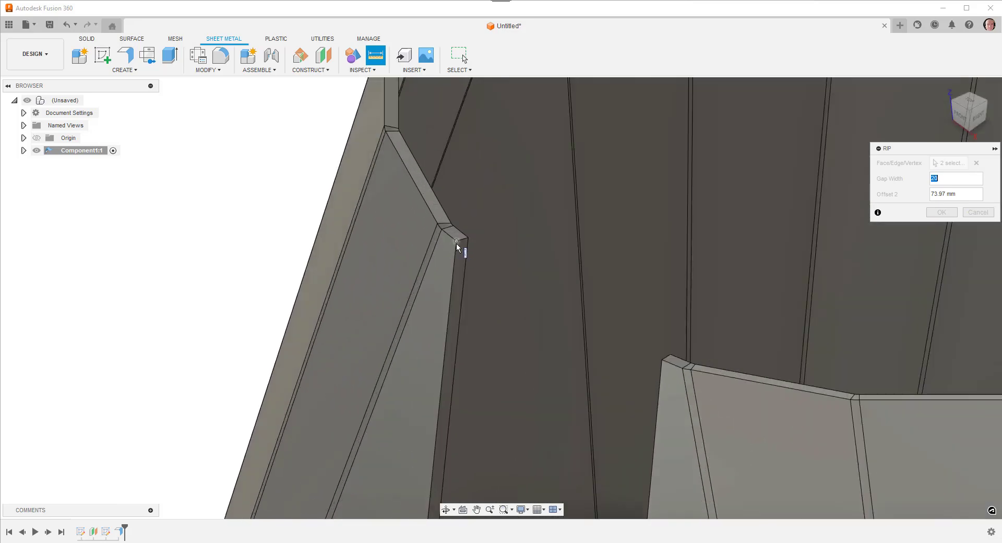
pyautogui.click(457, 241)
pyautogui.click(467, 238)
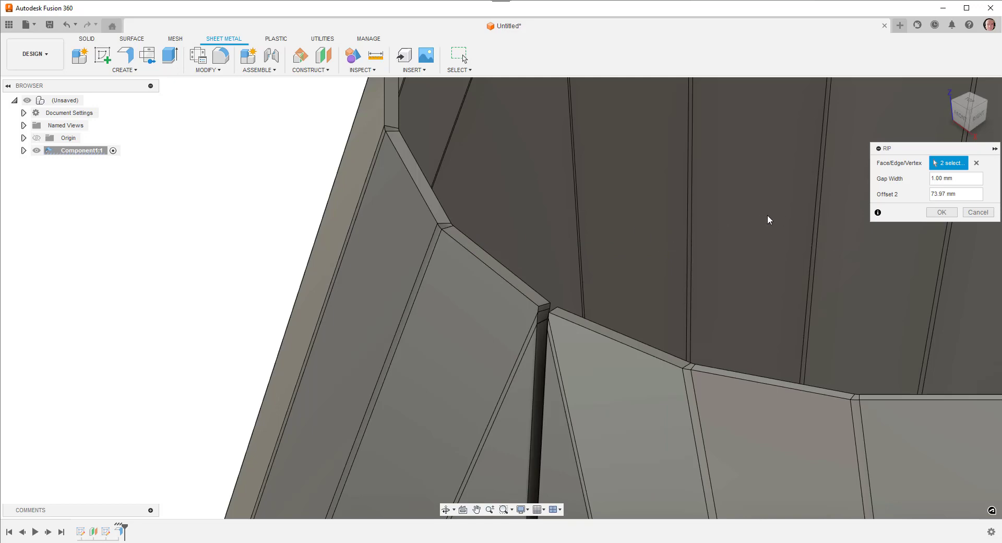
pyautogui.scroll(-5, 760, 216)
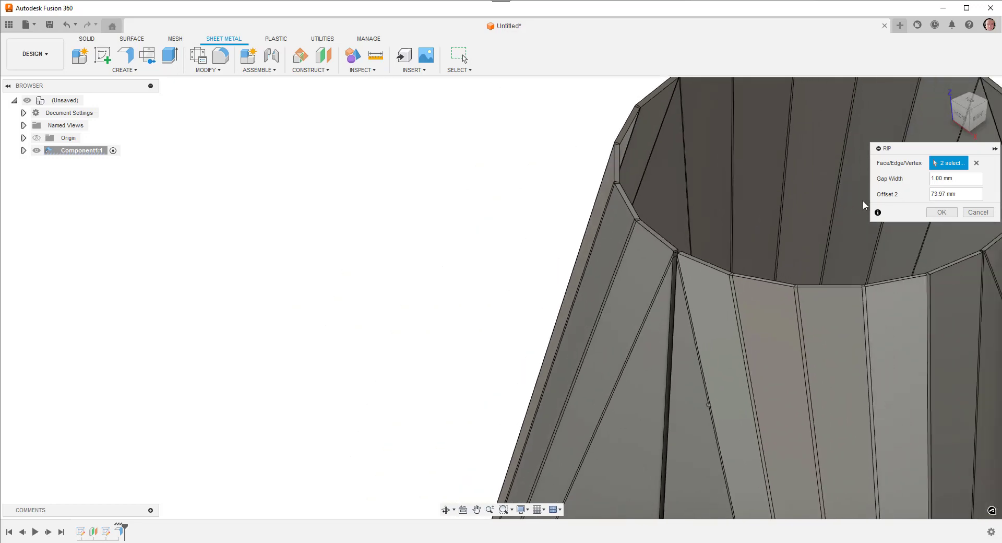
pyautogui.scroll(-5, 856, 188)
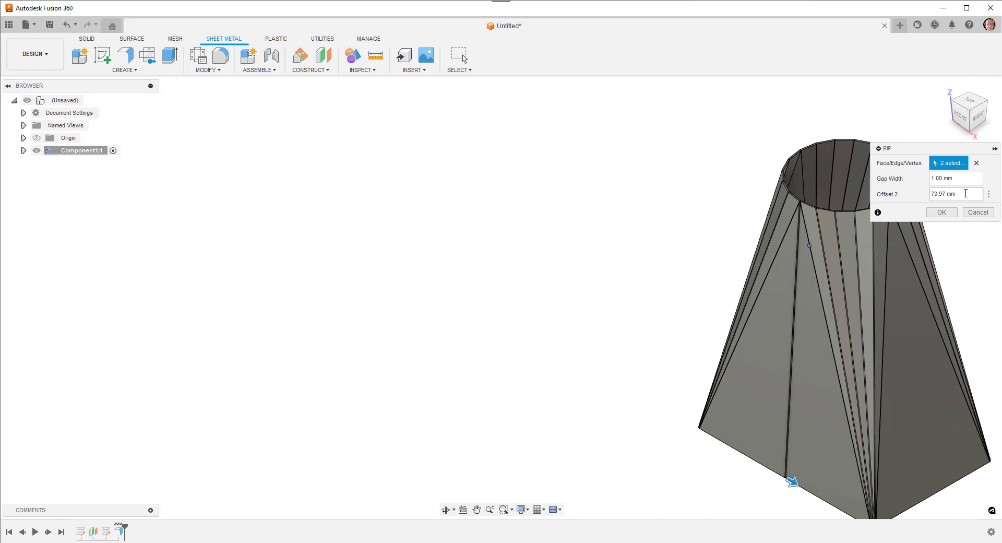
pyautogui.click(966, 193)
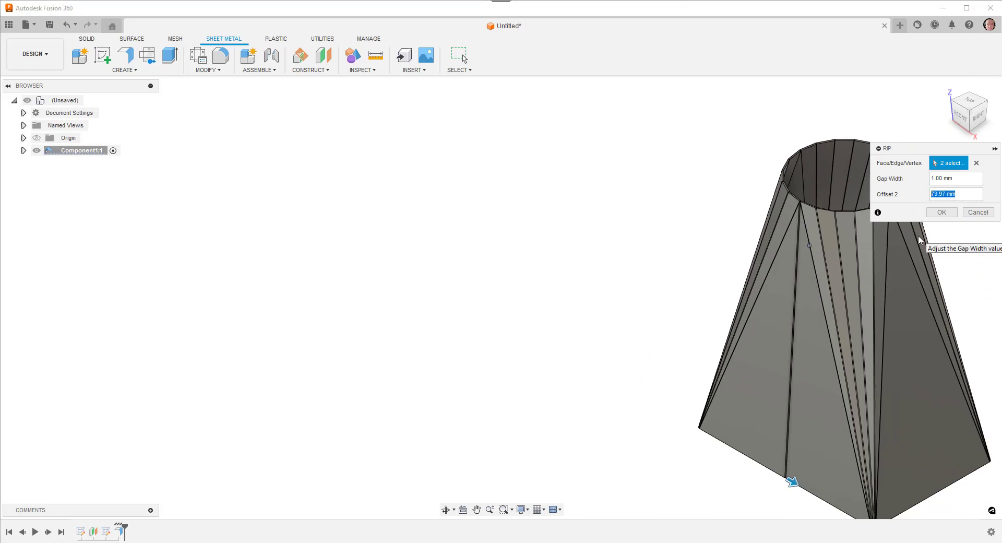
pyautogui.write('30')
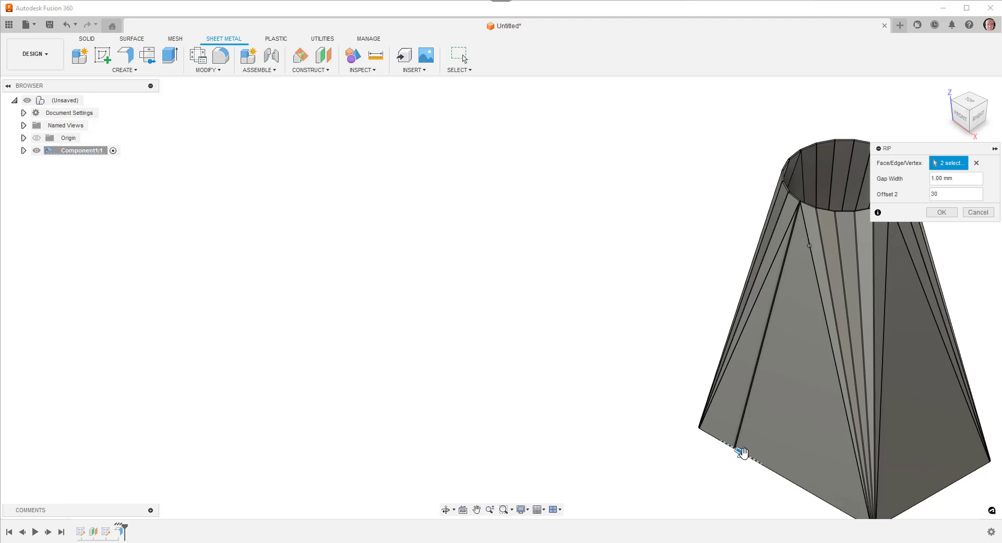
pyautogui.moveTo(750, 458); pyautogui.dragTo(796, 481)
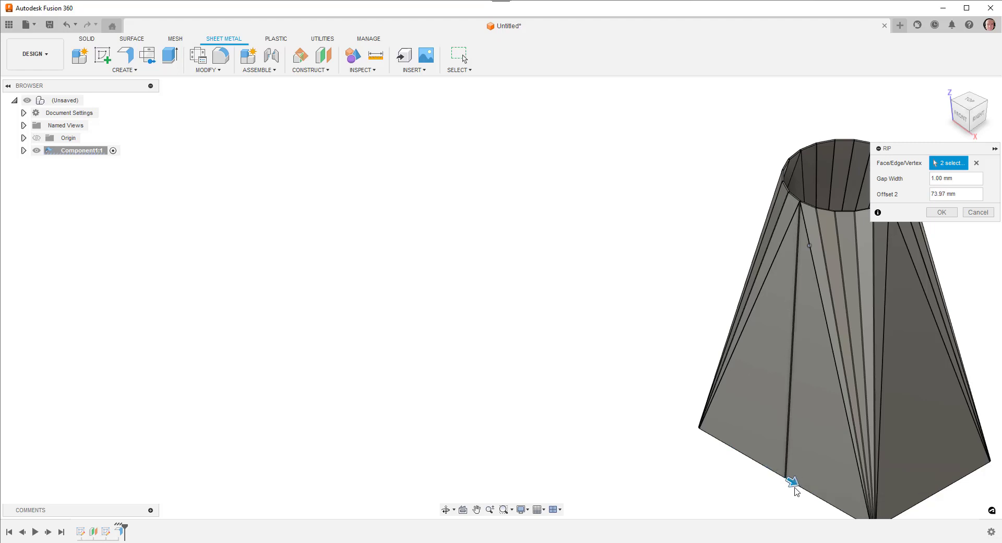
pyautogui.moveTo(794, 481)
pyautogui.mouseDown()
pyautogui.moveTo(839, 504)
pyautogui.moveTo(792, 488)
pyautogui.mouseUp()
# - Apply the 1 mm rip and reopen the existing flat pattern fixed on the left triangular face
pyautogui.click(940, 213)
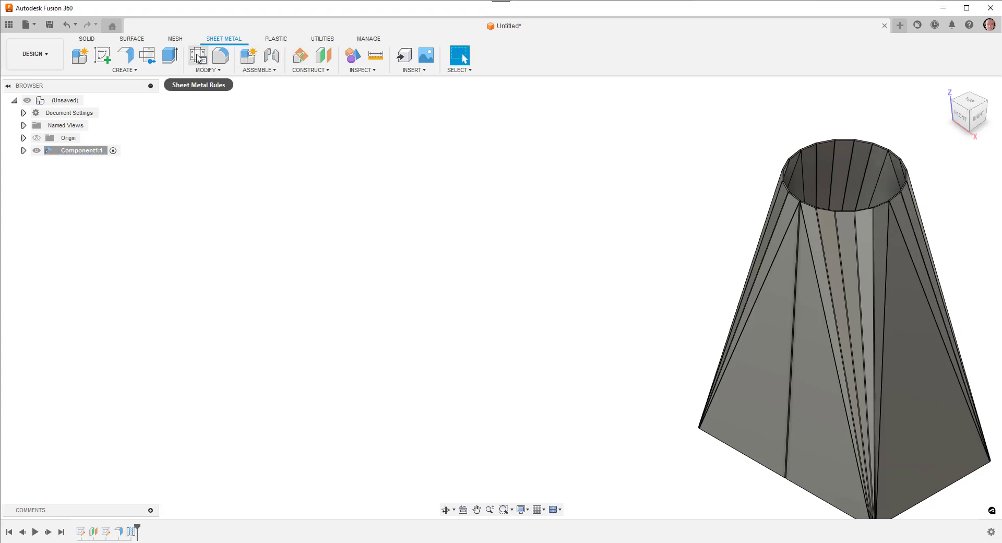
pyautogui.click(152, 57)
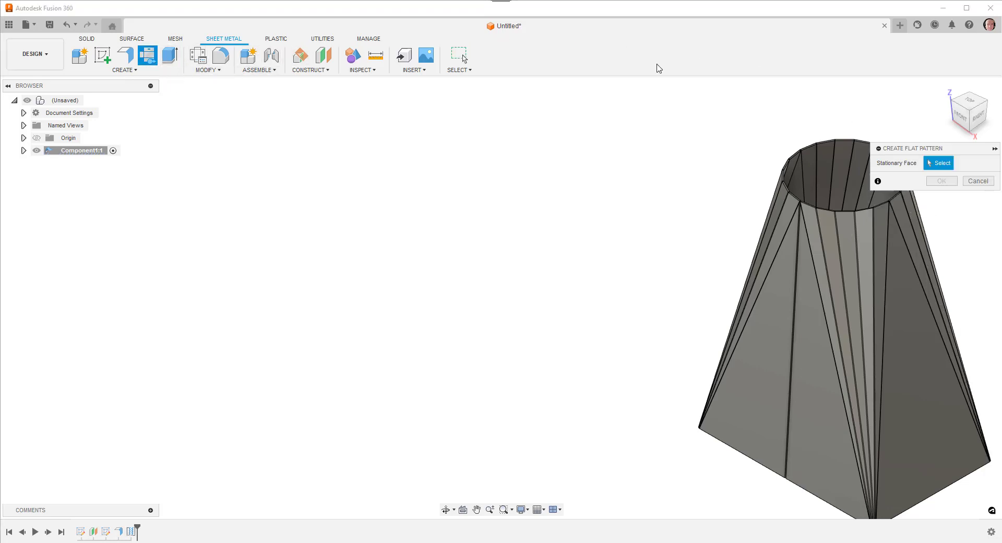
pyautogui.click(786, 311)
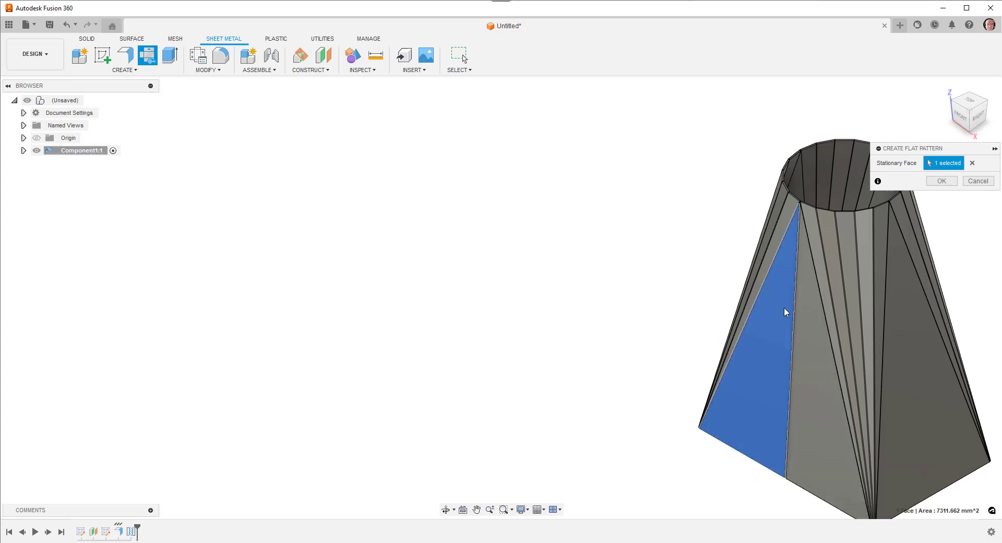
pyautogui.click(953, 183)
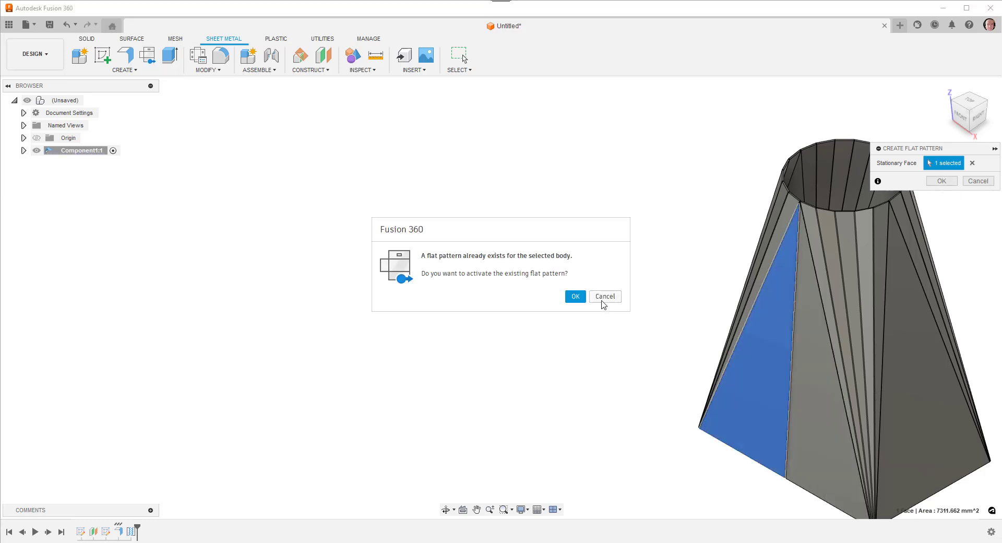
pyautogui.click(576, 296)
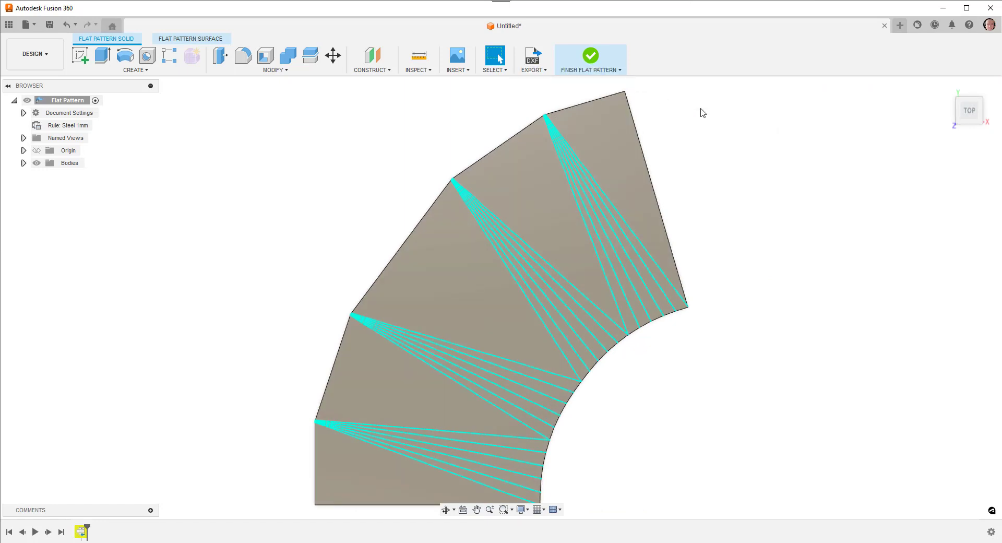
# - Leave the fan-shaped flat pattern with Finish Flat Pattern, returning to the 3D lofted transition
pyautogui.click(591, 55)
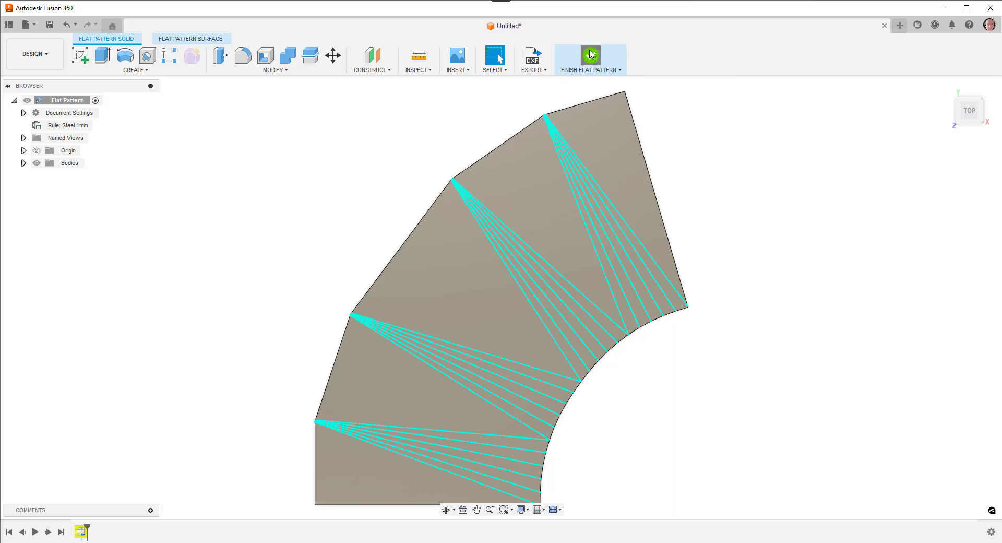